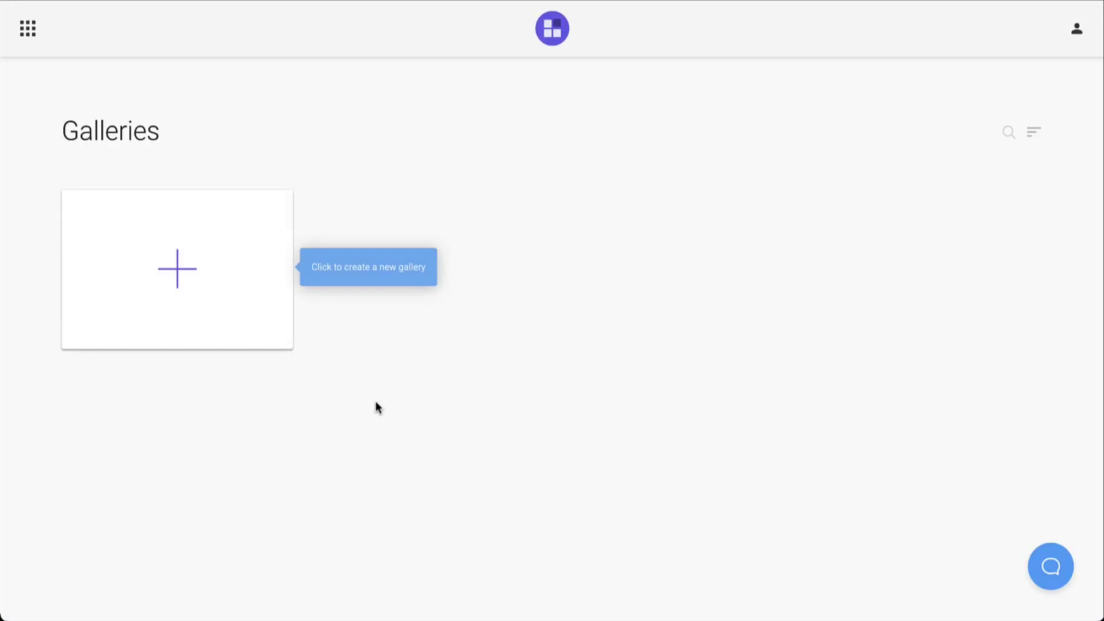
Step: Create a new gallery called 'Wedding Gallery' with a 12 December 2022 shoot date
click(270, 325)
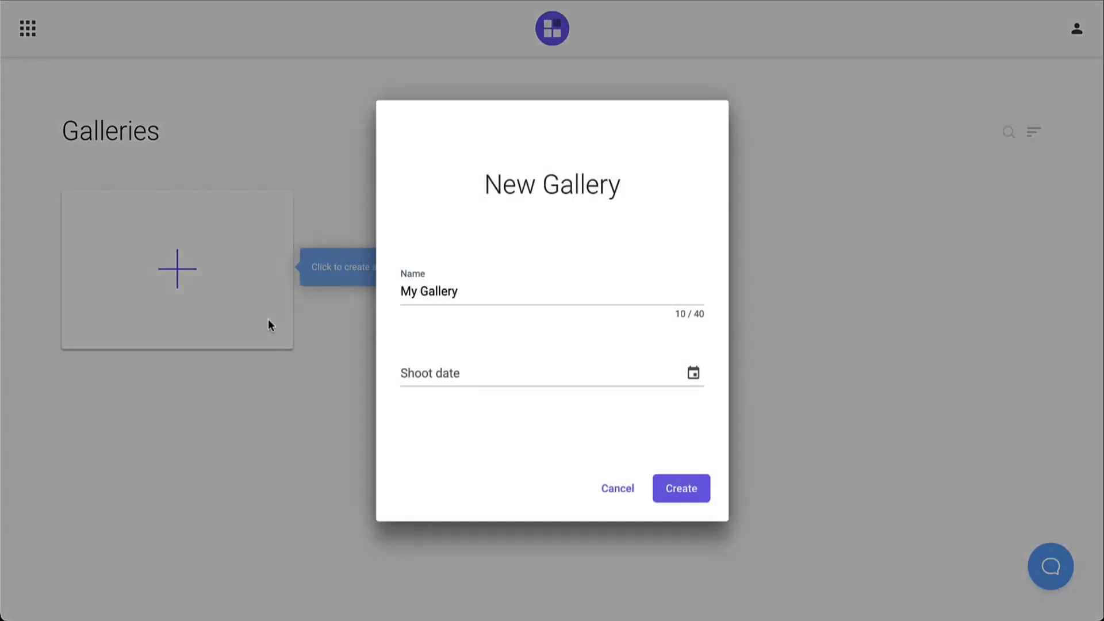
drag(462, 291, 393, 291)
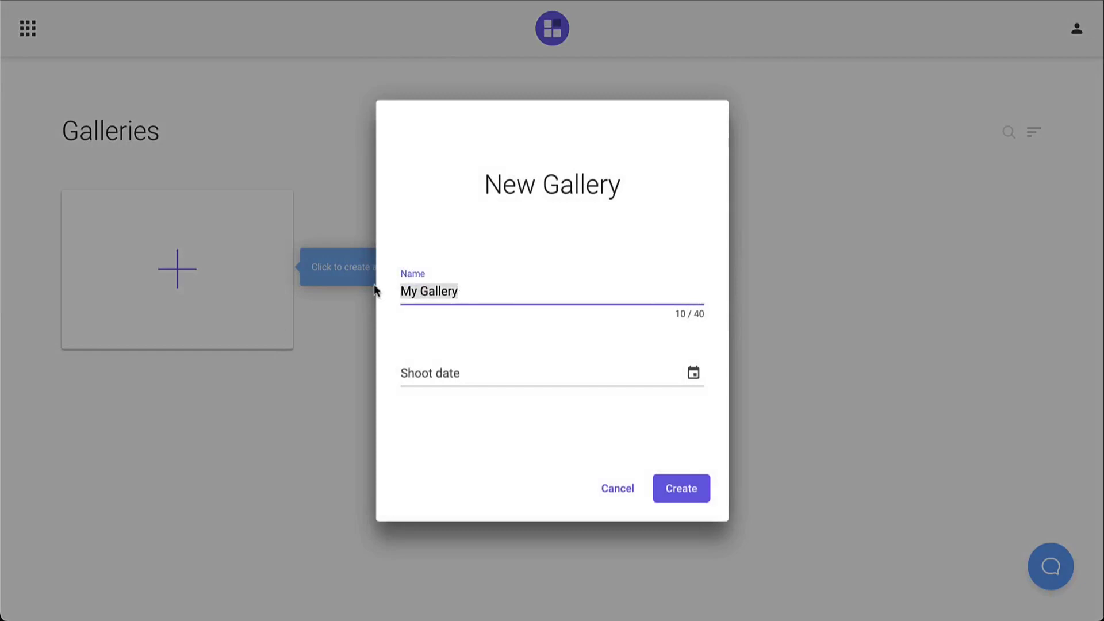
text(Wedding Gallery)
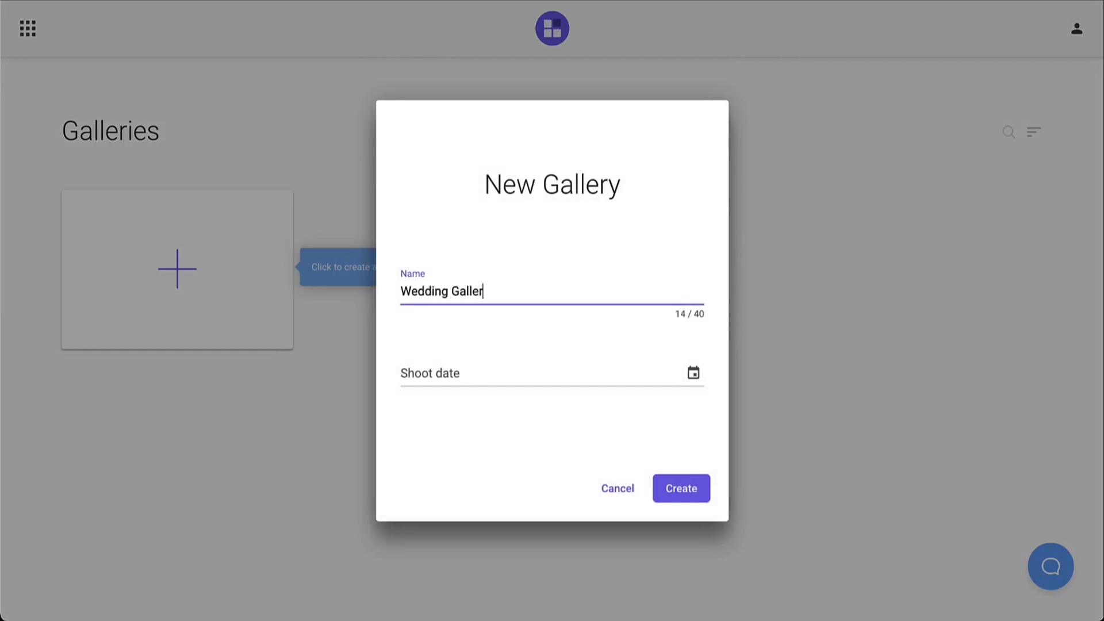
click(468, 371)
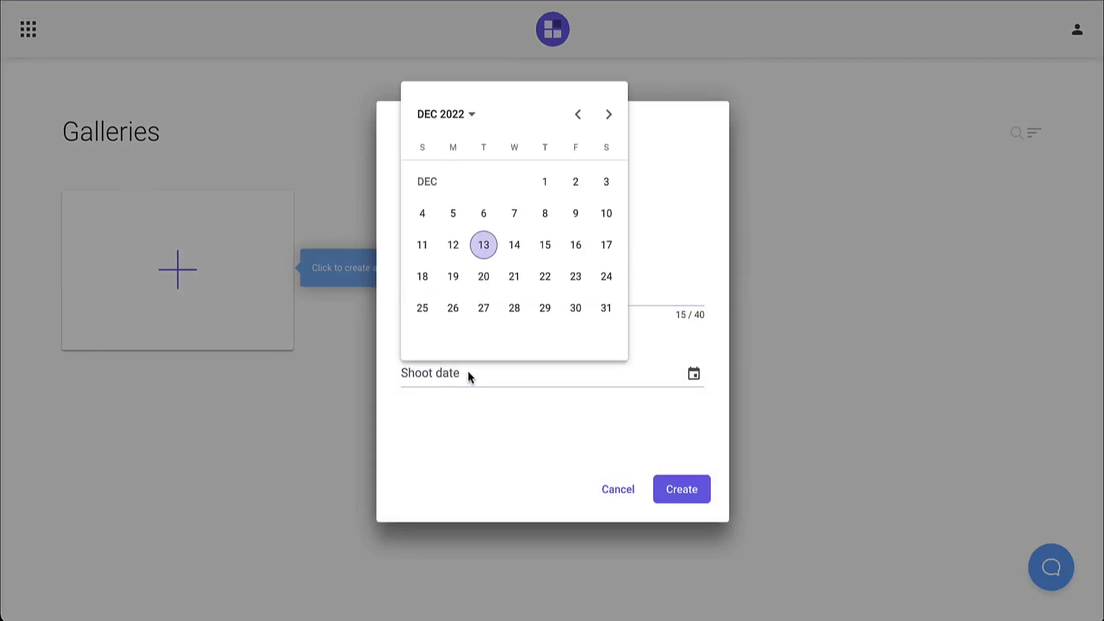
click(452, 245)
click(681, 490)
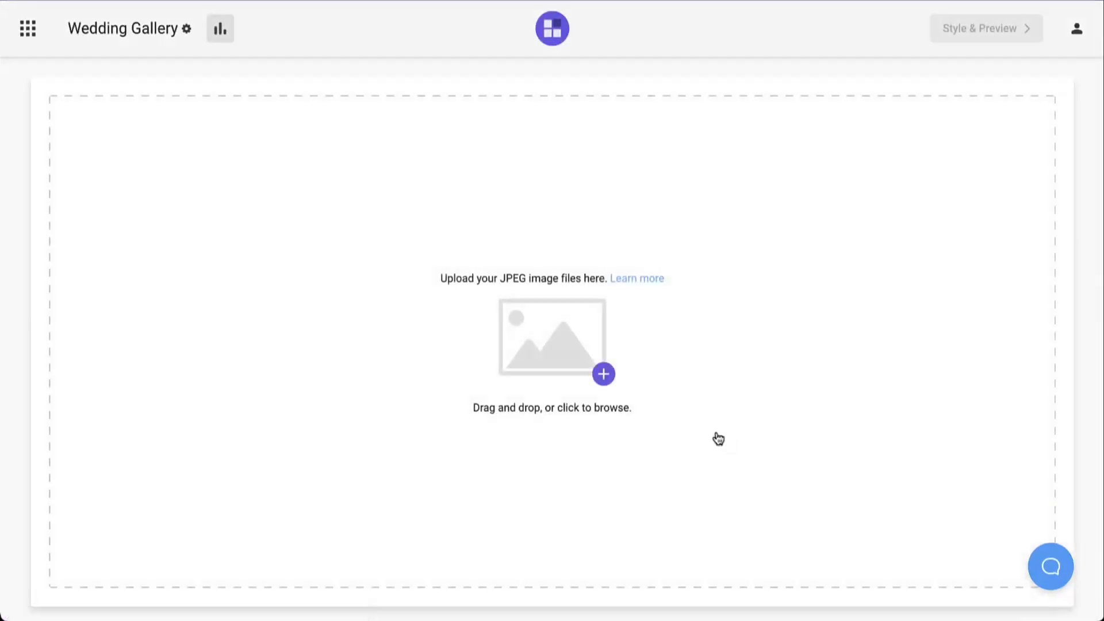
Step: Upload the Black and White, Bride and Couple folders, 93 images in total
click(606, 377)
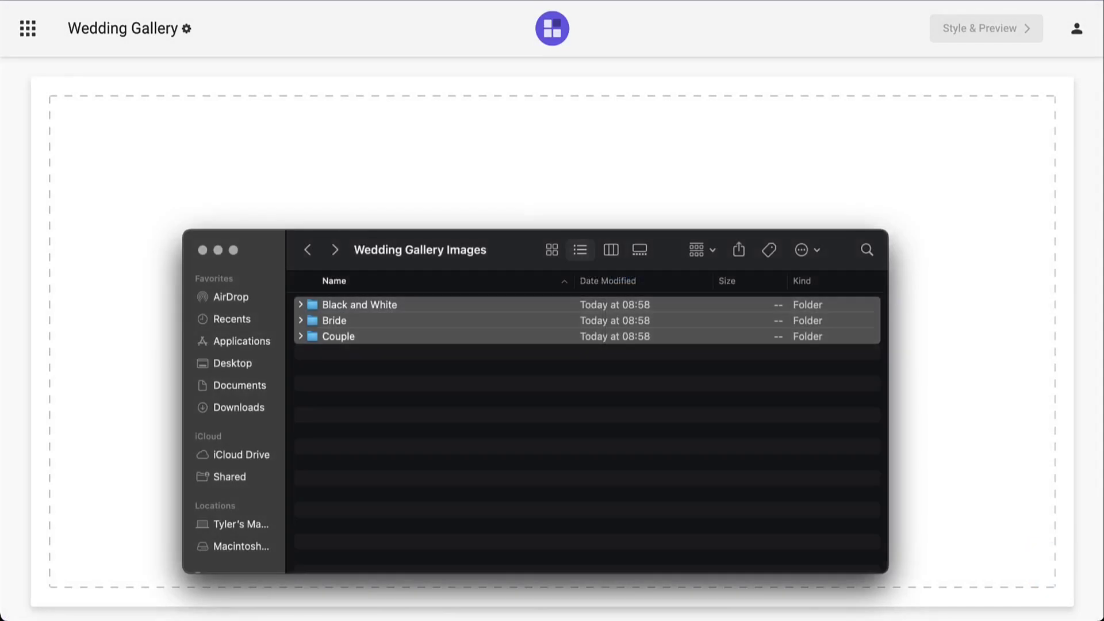
drag(359, 320, 396, 173)
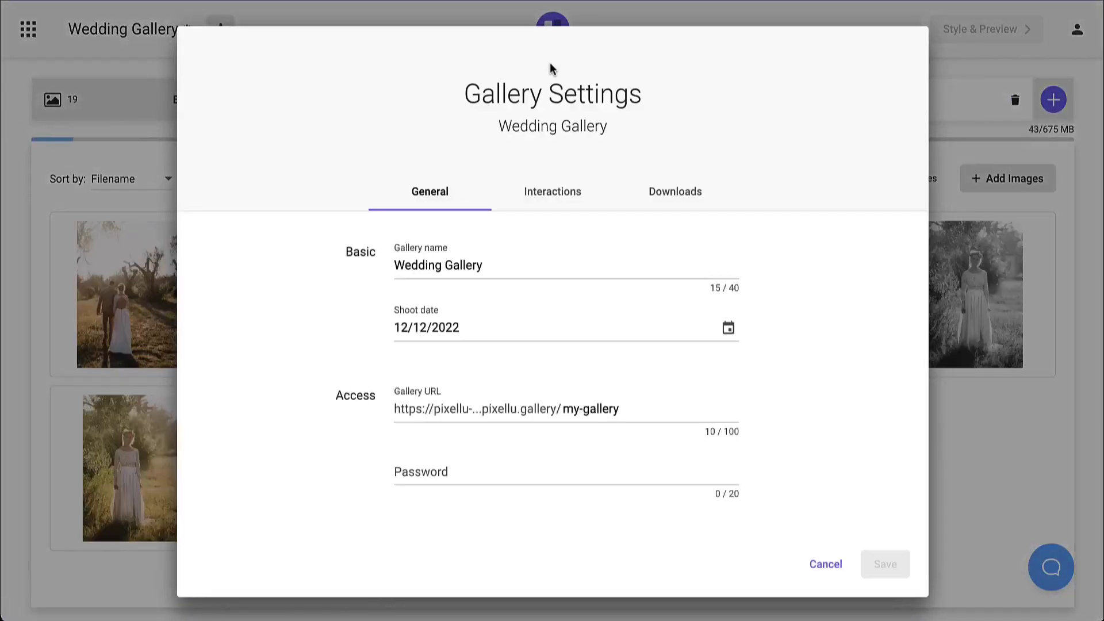
Step: Review the Interactions (favorites, permissions) and Downloads (quality, PIN) settings
click(552, 191)
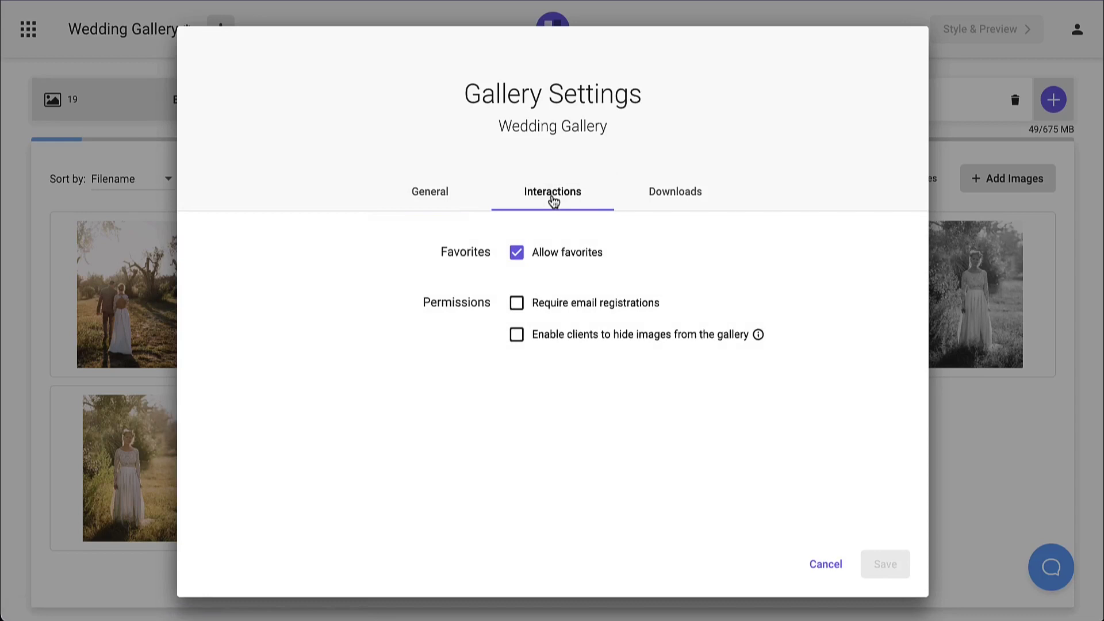
click(670, 191)
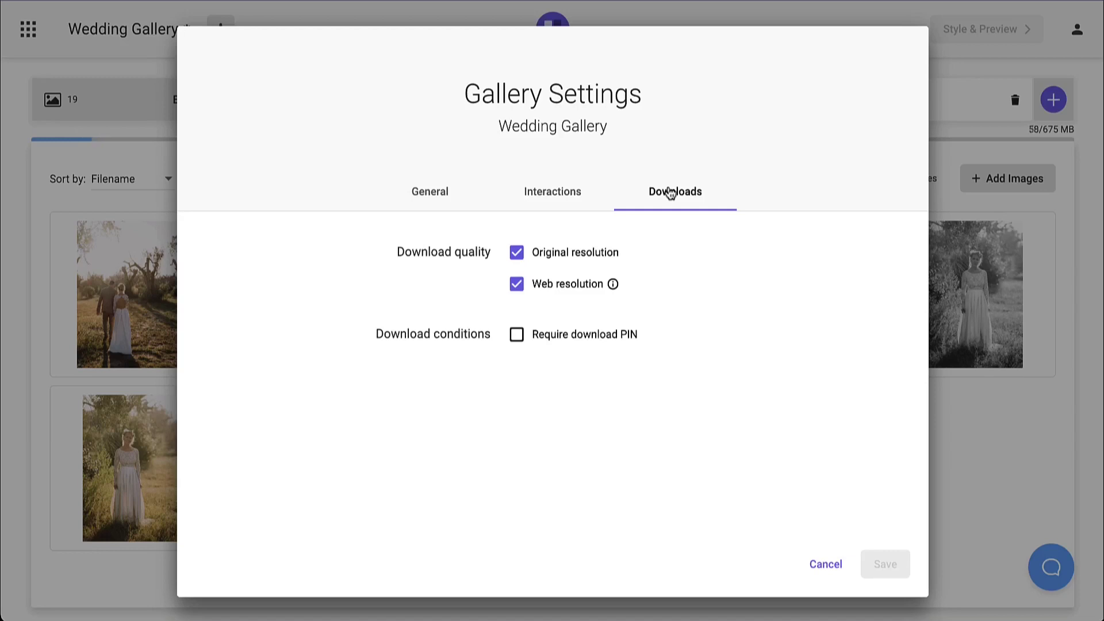
mouse_move(699, 286)
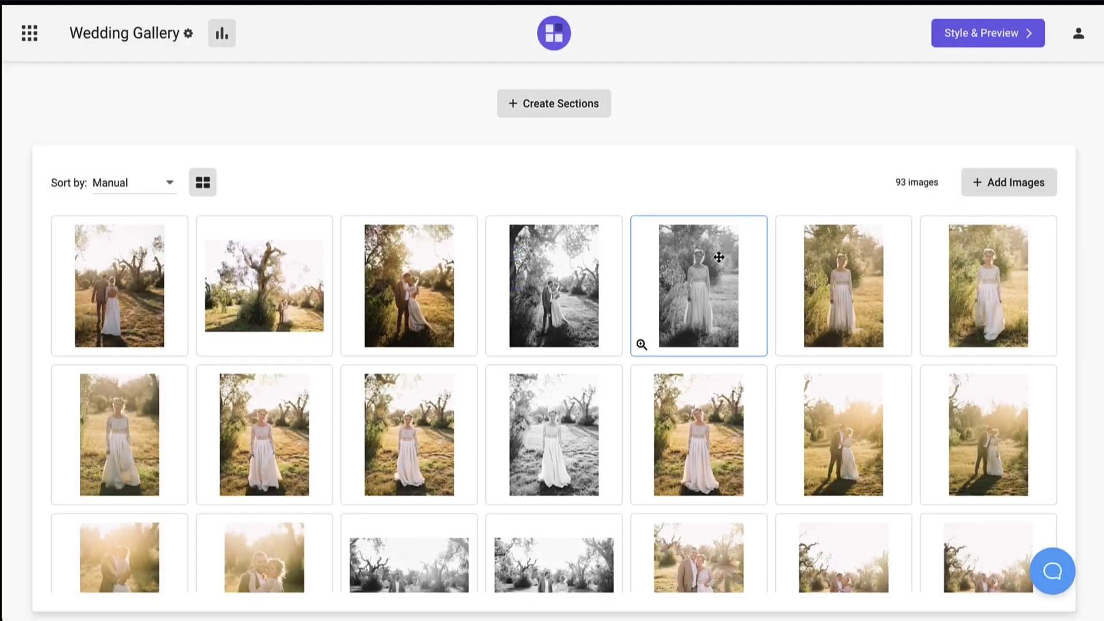
Step: Move the black-and-white bride photo to third place, keeping the Manual sort order
drag(716, 259, 433, 265)
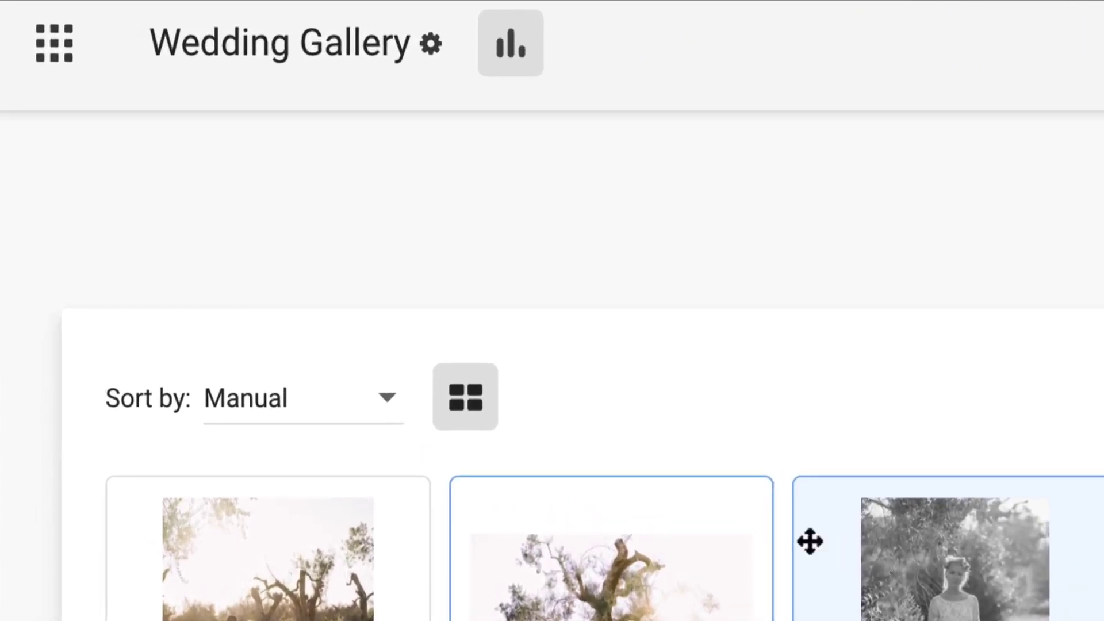
click(390, 413)
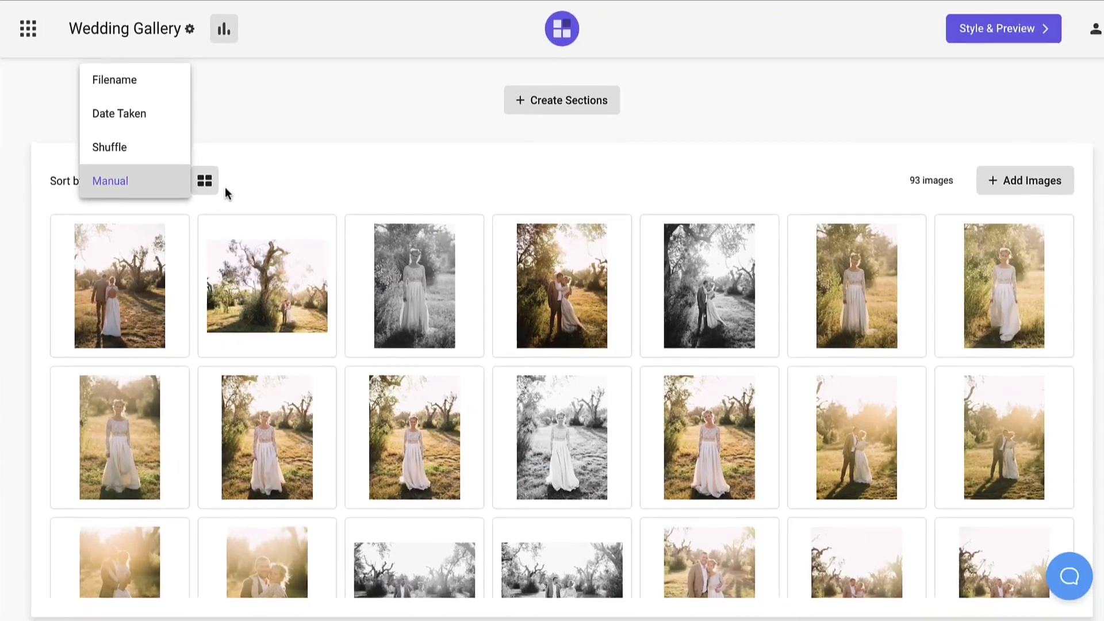
click(226, 192)
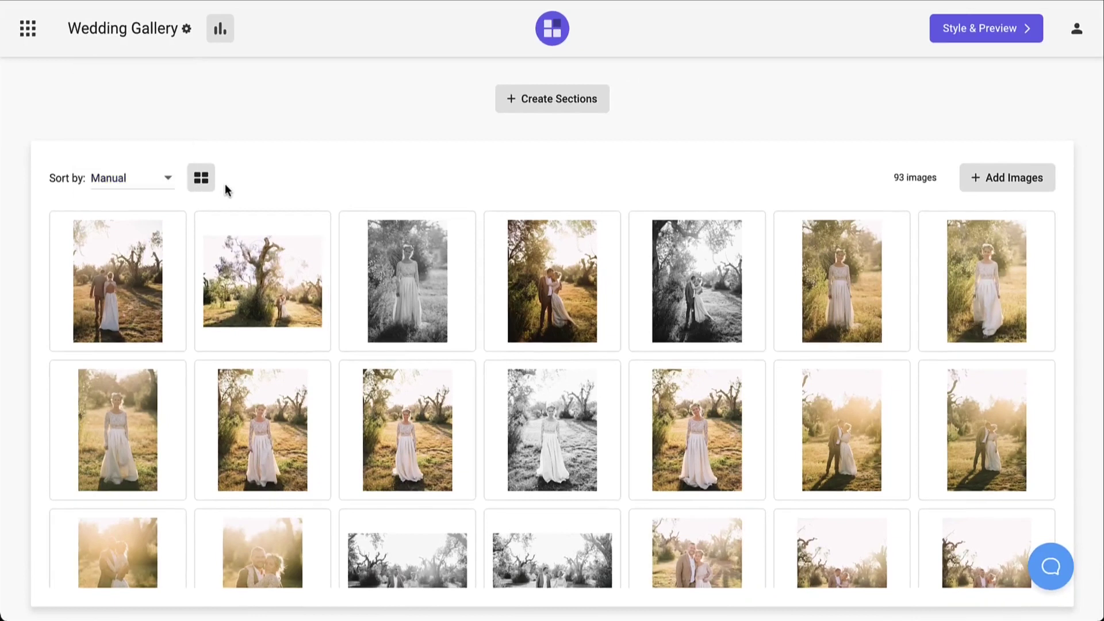
Step: Split the gallery into sections, moving the couple photo and two others into the second section
click(506, 102)
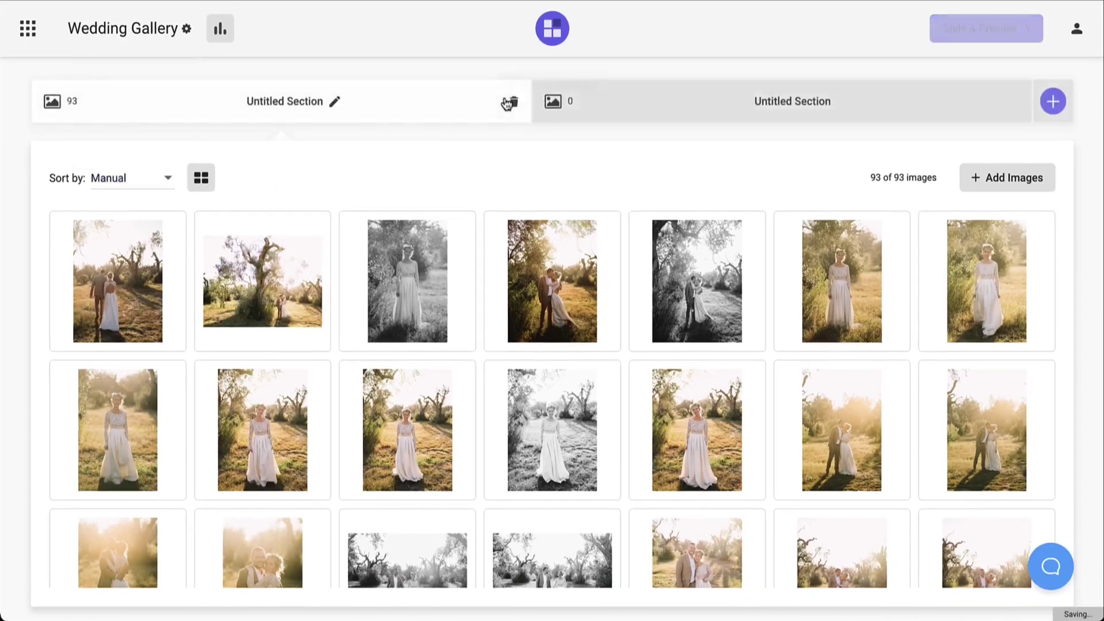
click(561, 240)
shift+click(816, 251)
drag(817, 250, 795, 106)
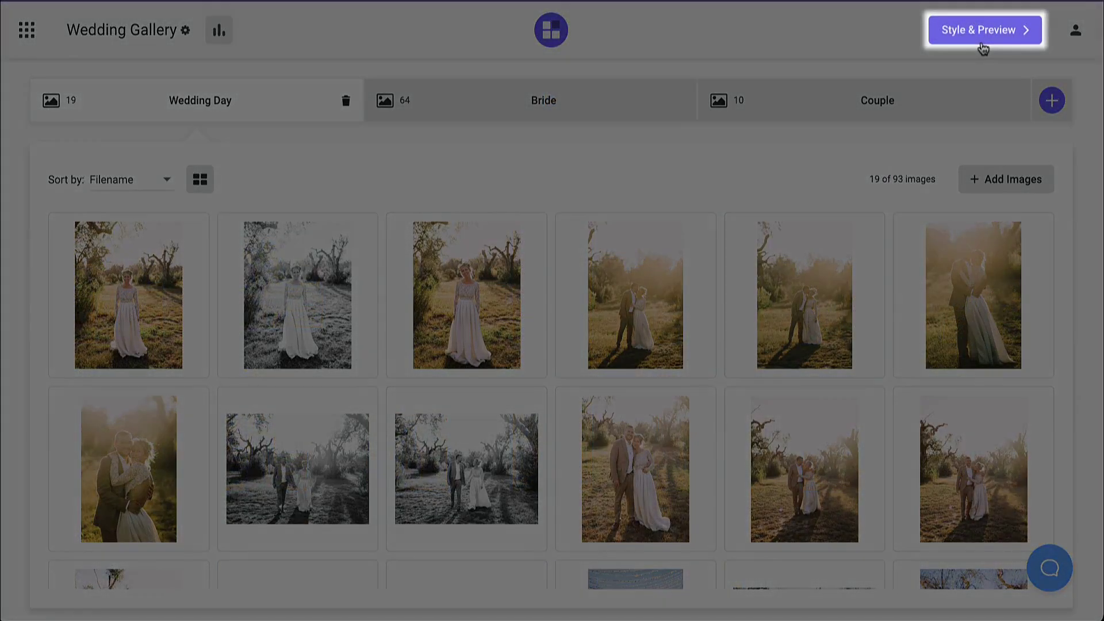
Step: Style the gallery with Simple typography, the white palette, M thumbnails and Thin spacing
click(984, 29)
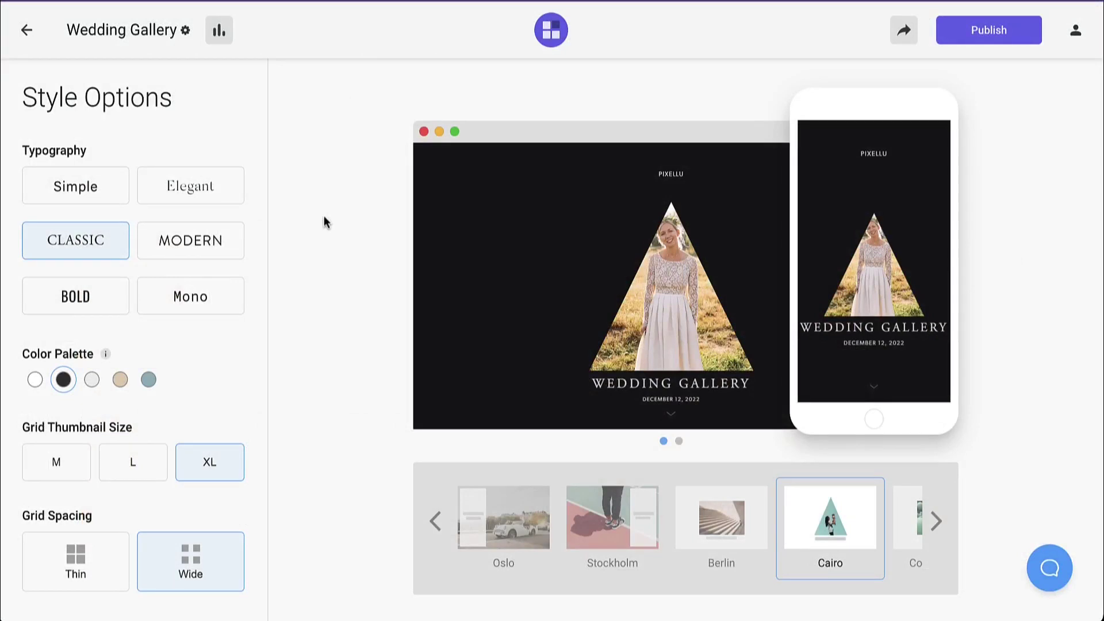
click(96, 191)
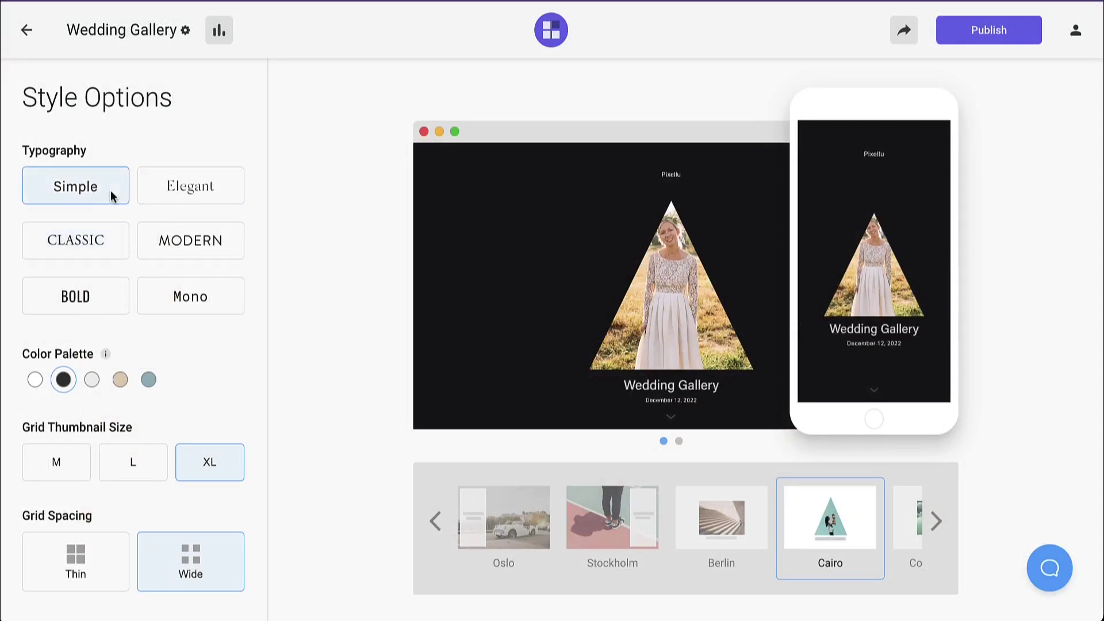
click(35, 380)
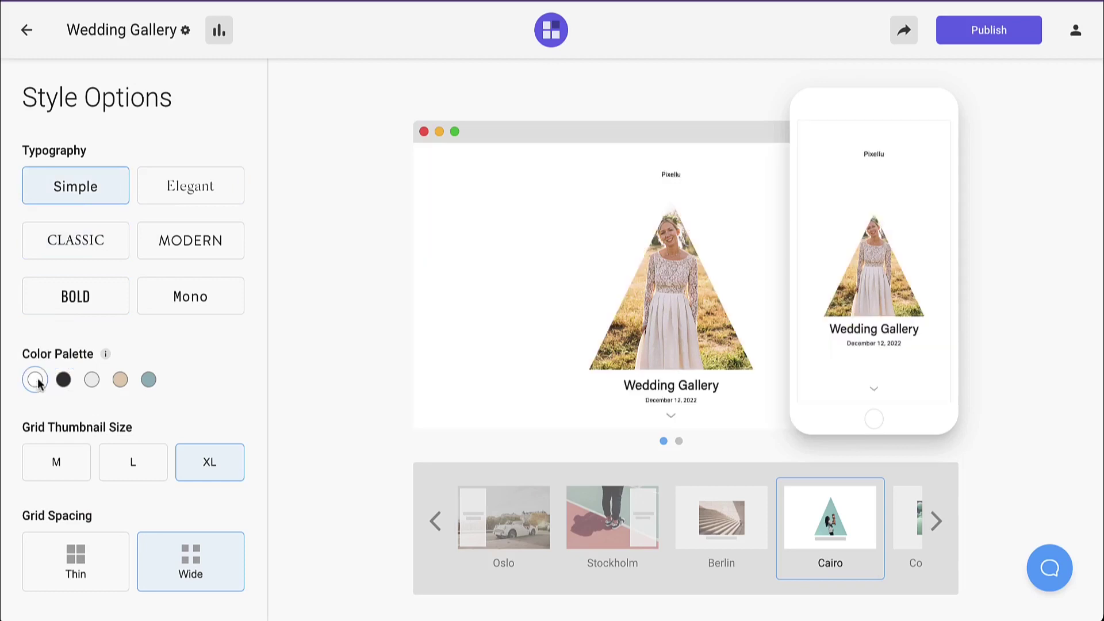
click(55, 460)
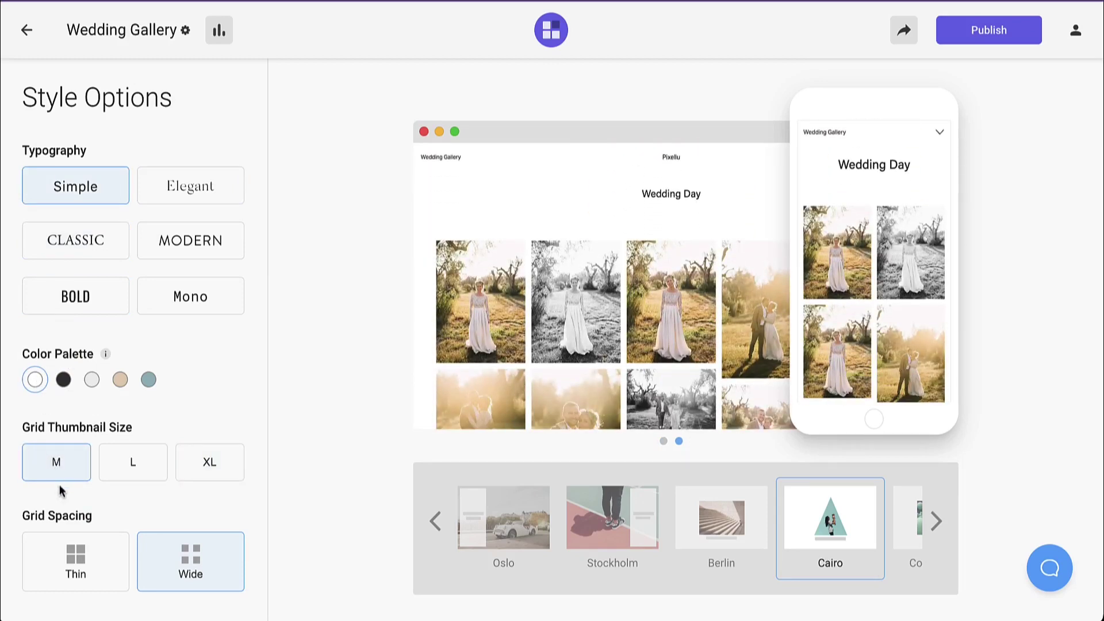
click(68, 550)
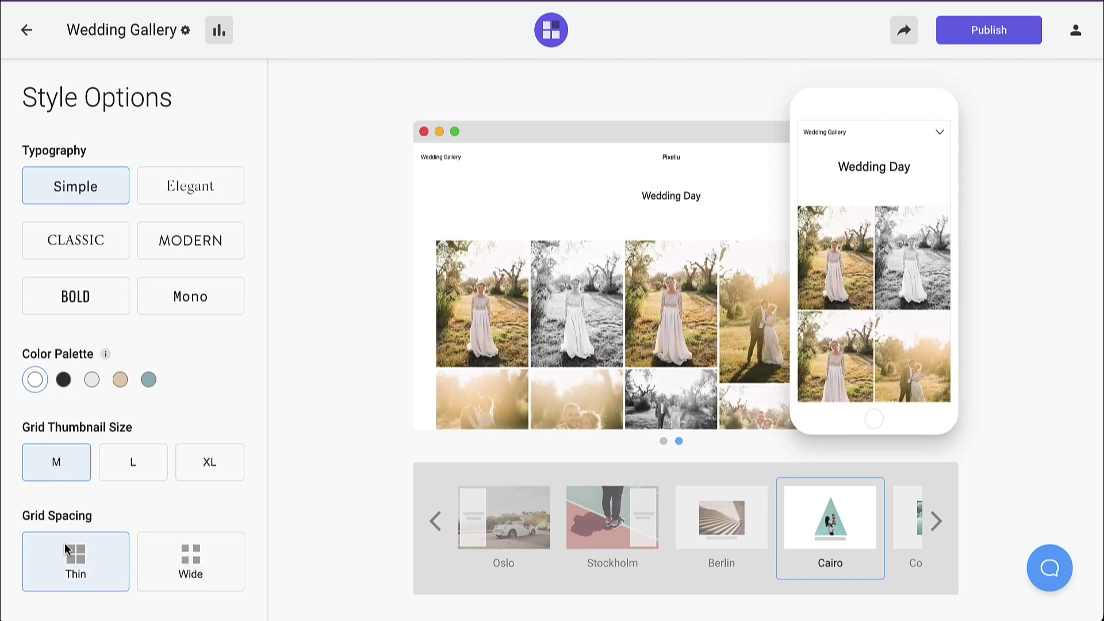
Step: Use the Oslo cover theme with the embracing couple photo, focal point moved higher
click(497, 532)
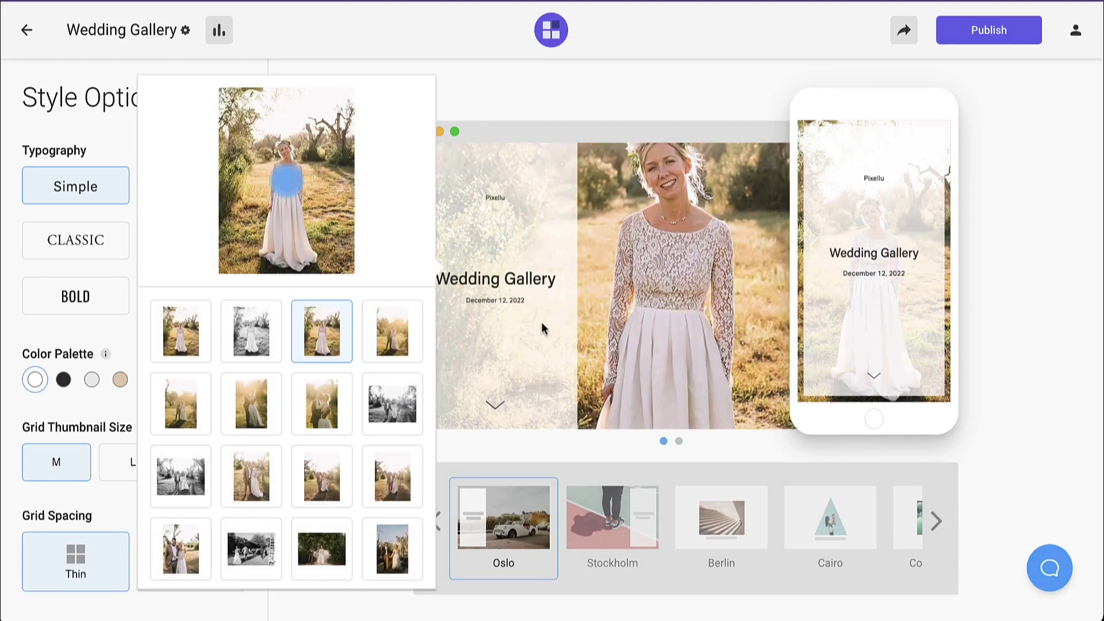
click(321, 403)
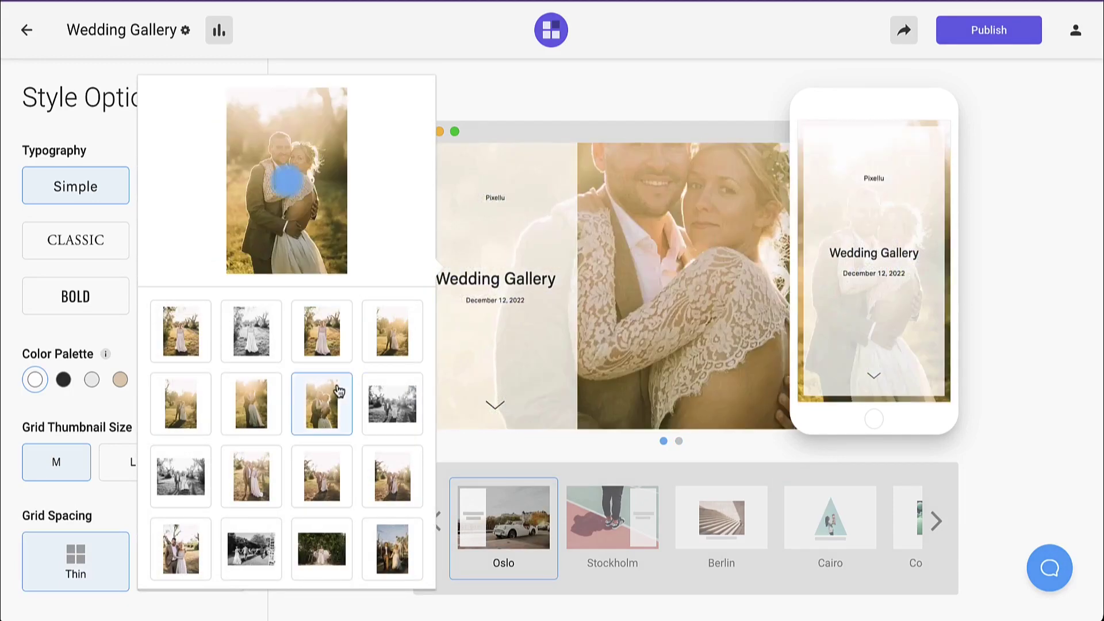
click(290, 178)
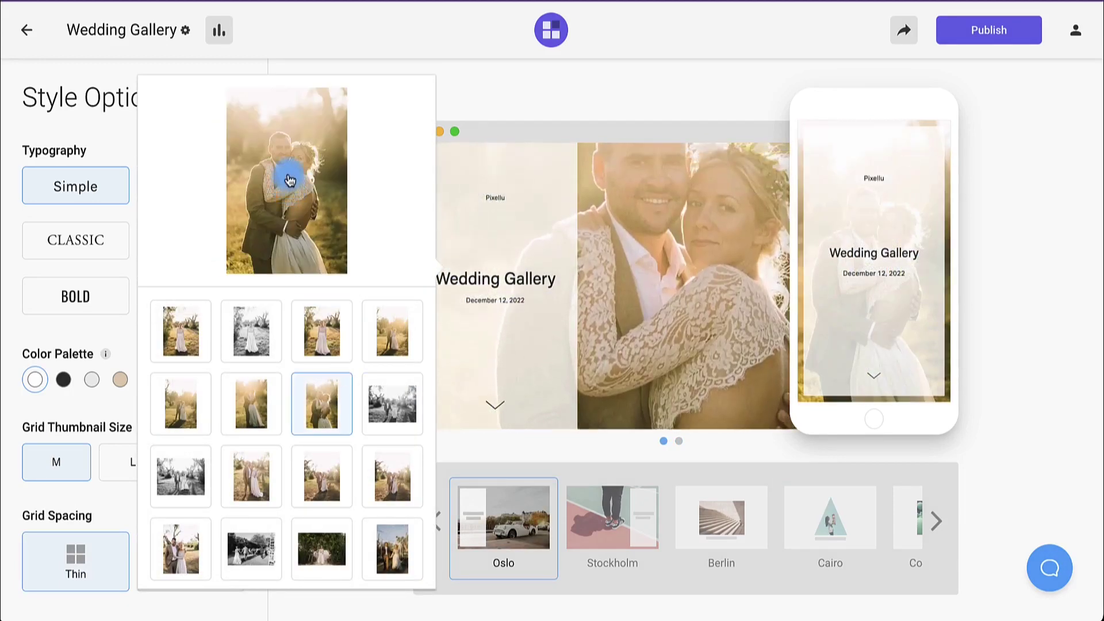
drag(289, 179, 292, 162)
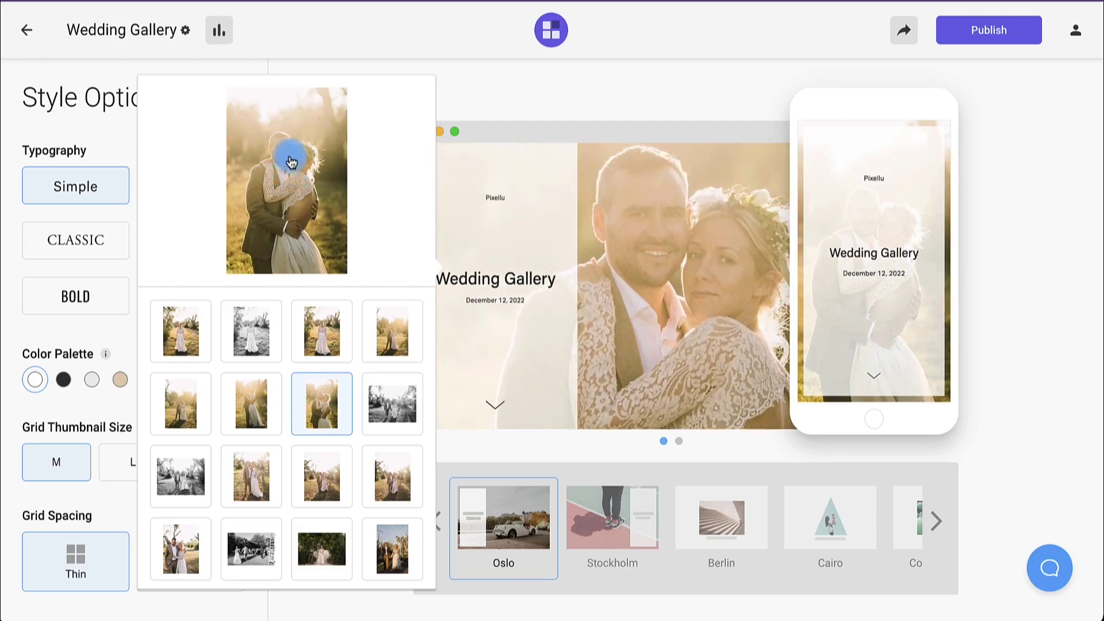
click(538, 446)
mouse_move(566, 390)
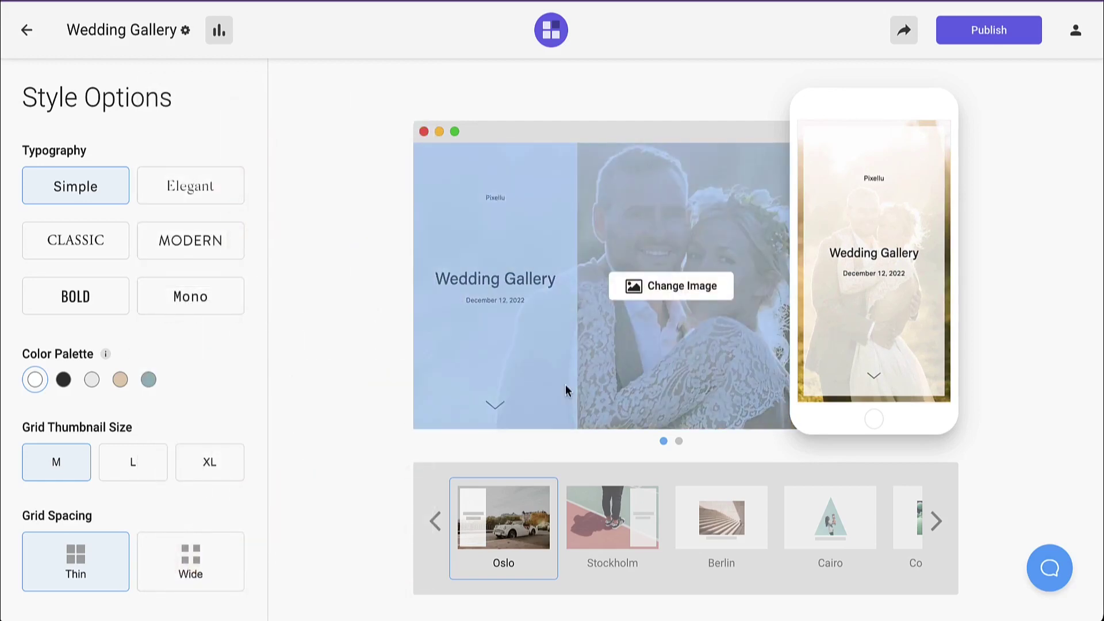
scroll(568, 386, down, 5)
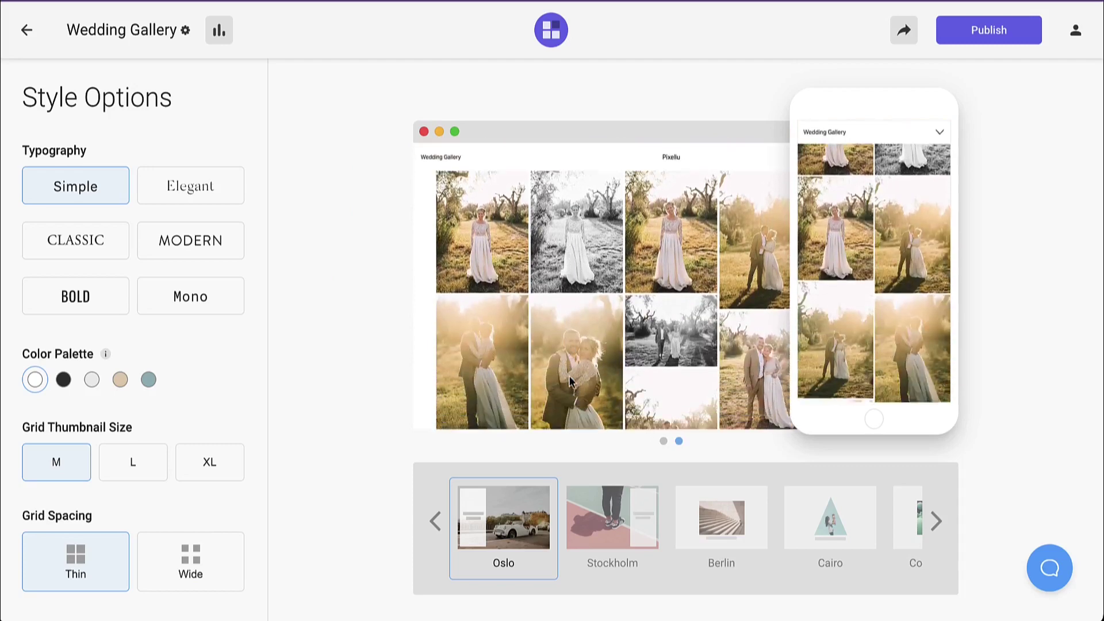
scroll(568, 384, down, 5)
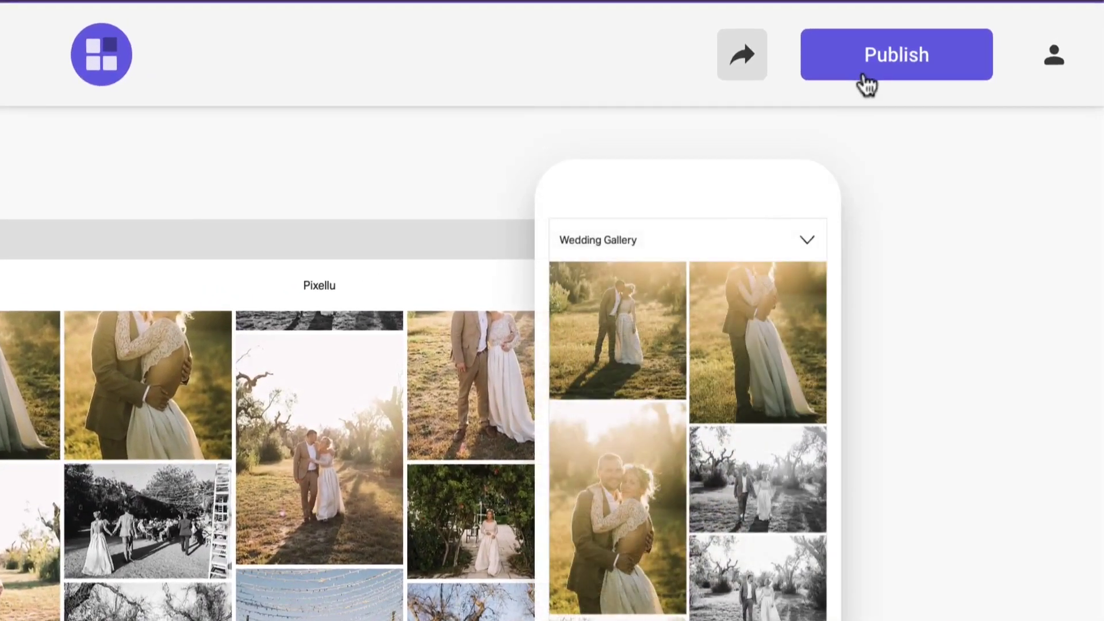
Step: Publish Wedding Gallery, then view the kissing couple photo full-size and return to the grid
click(867, 78)
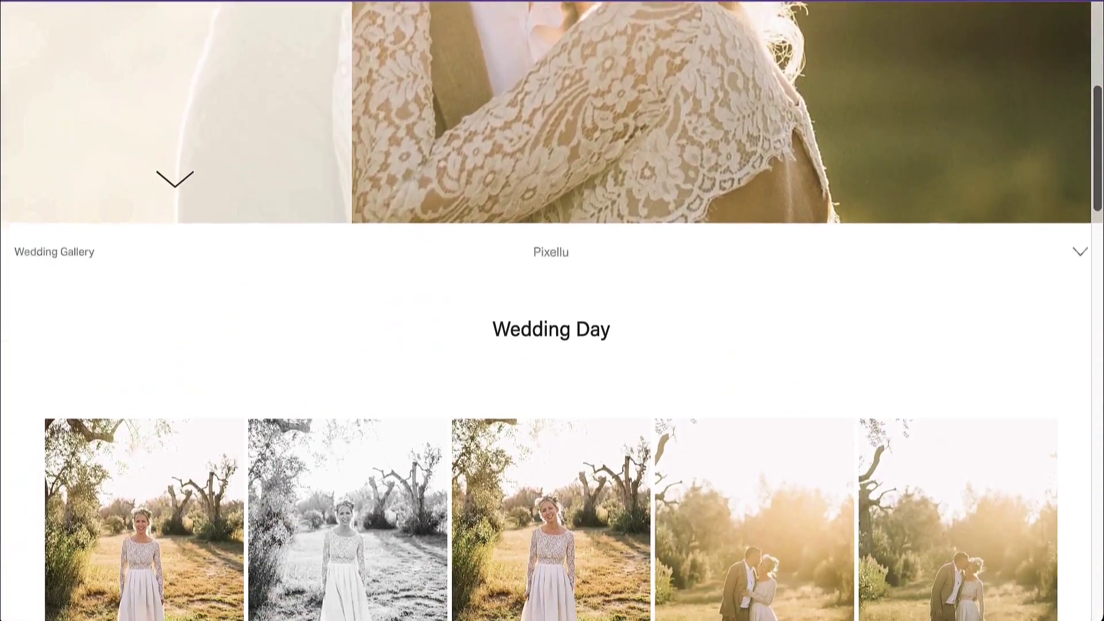
scroll(552, 311, down, 2)
scroll(552, 311, down, 2)
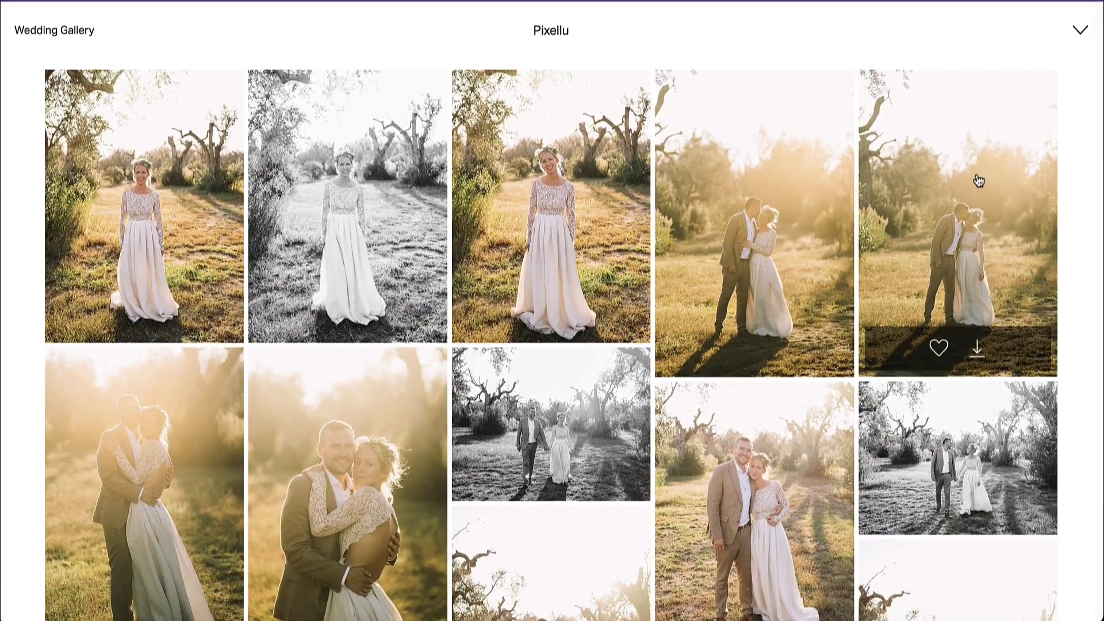
click(978, 180)
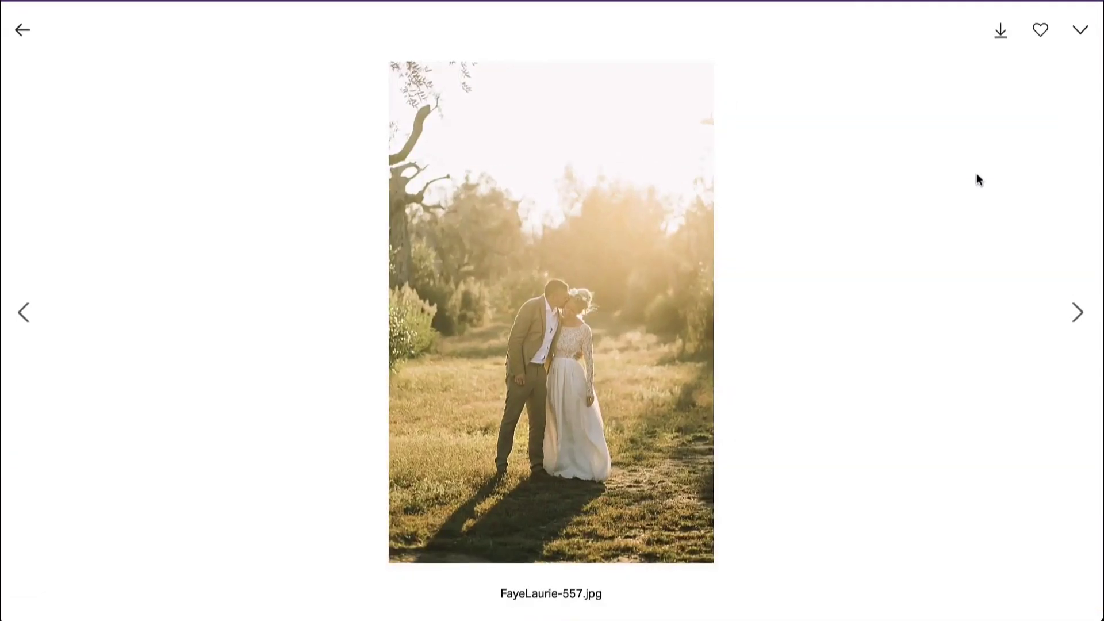
click(979, 179)
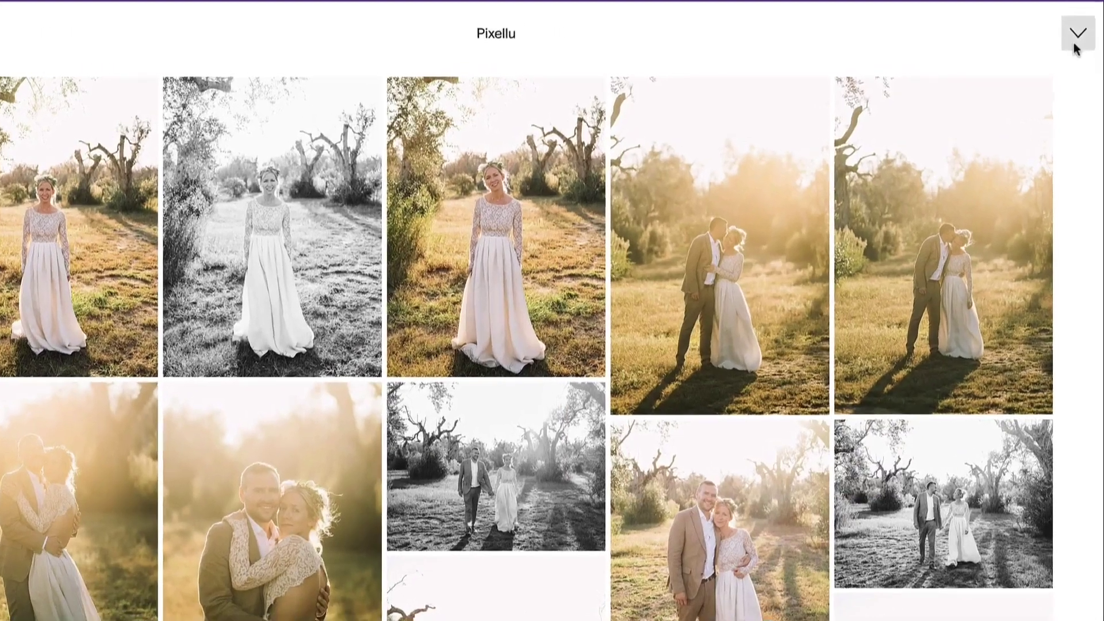
Step: Check the client gallery's options menu, then download the fourth photo in the top row
click(1080, 31)
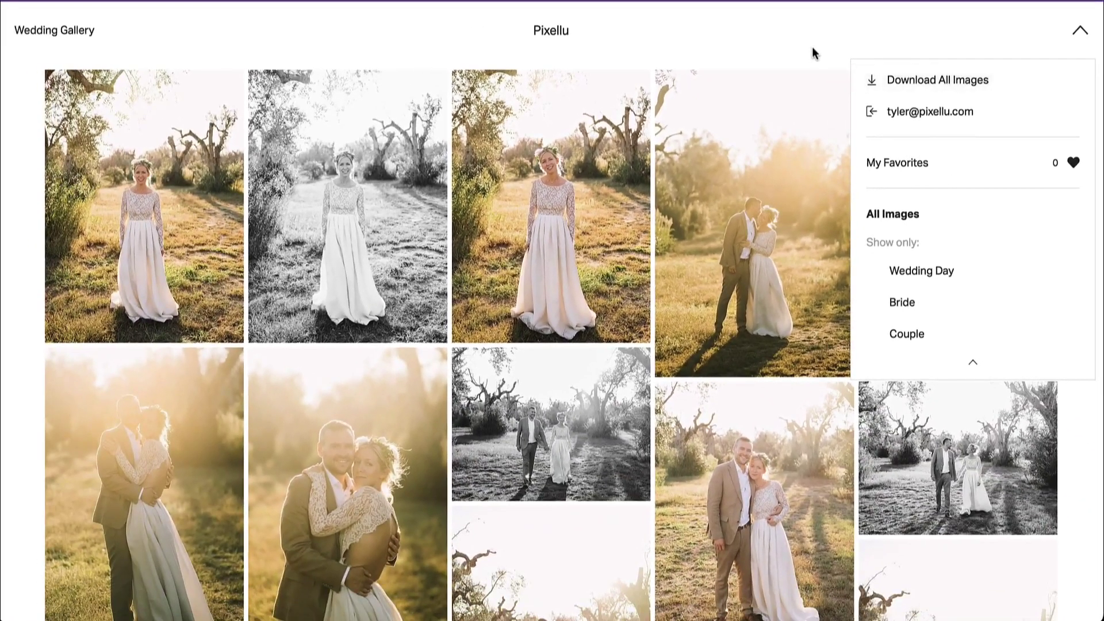
click(815, 52)
mouse_move(754, 224)
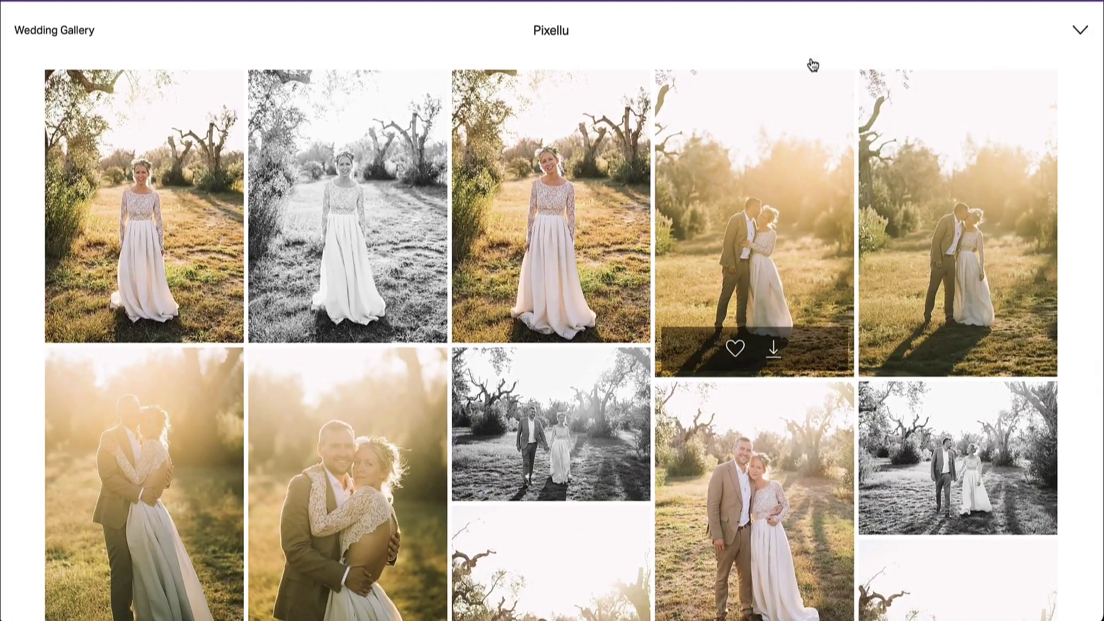
click(771, 349)
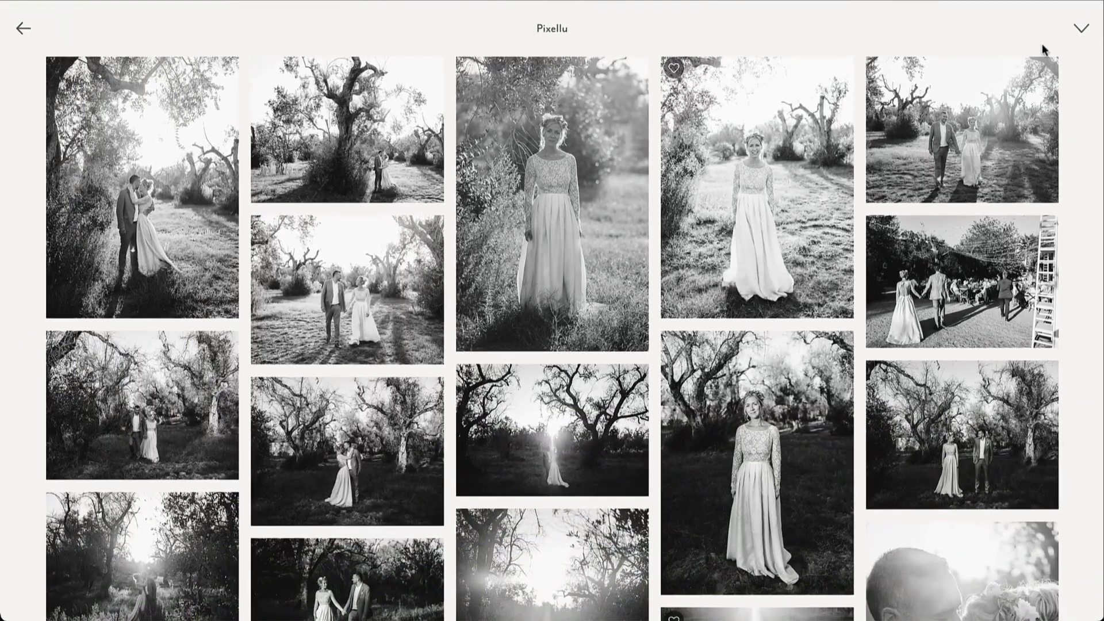
Step: Filter to My Favorites and send the six favourites to the photographer with a message
click(1080, 33)
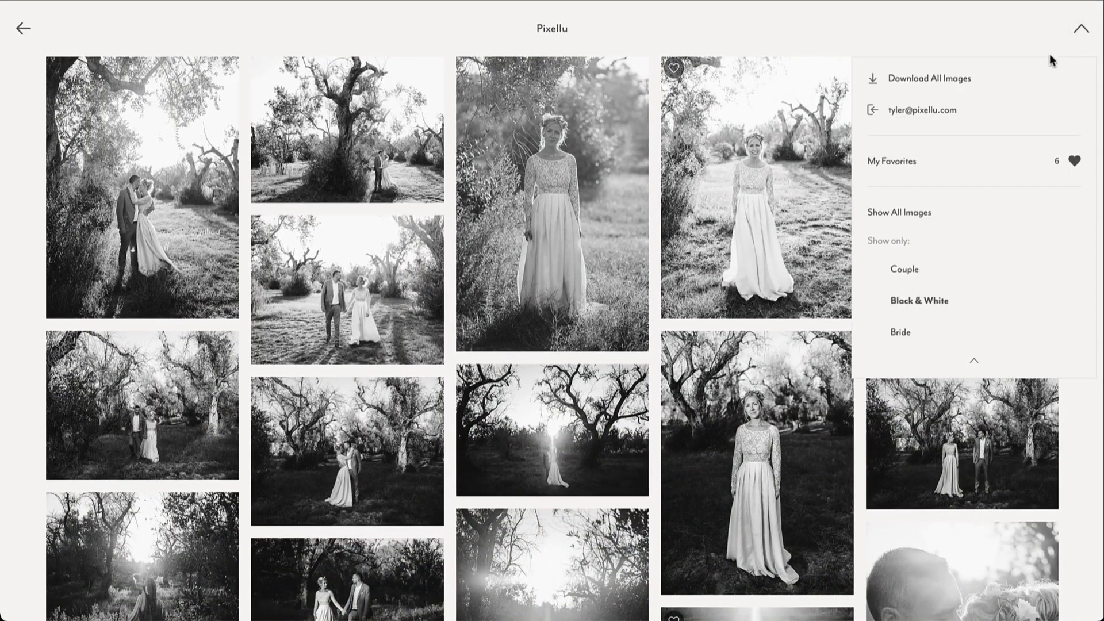
click(950, 160)
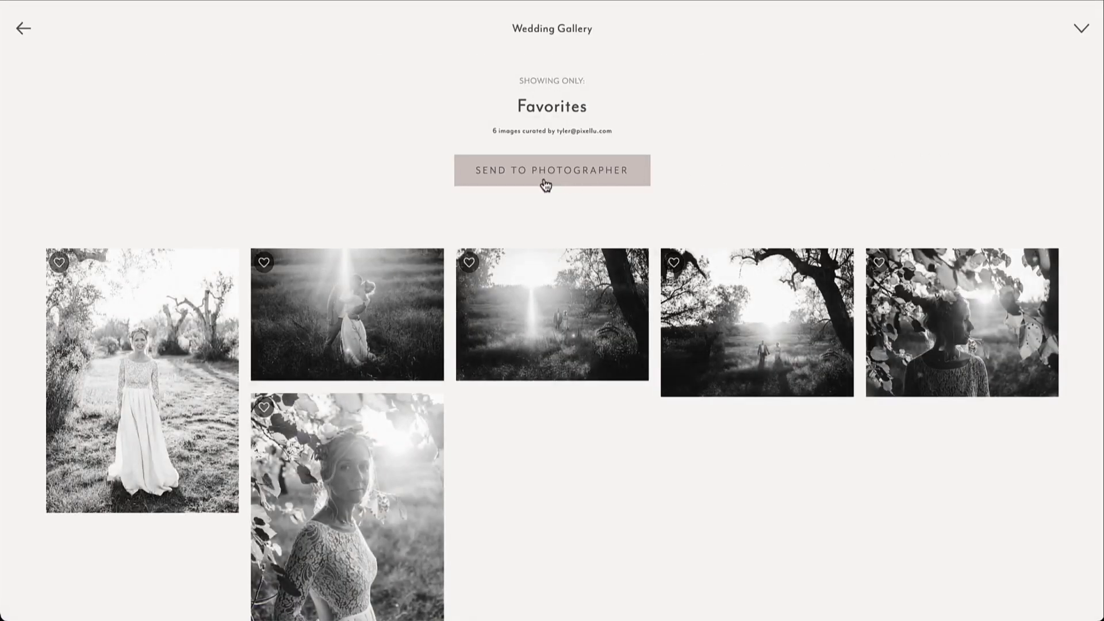
click(545, 183)
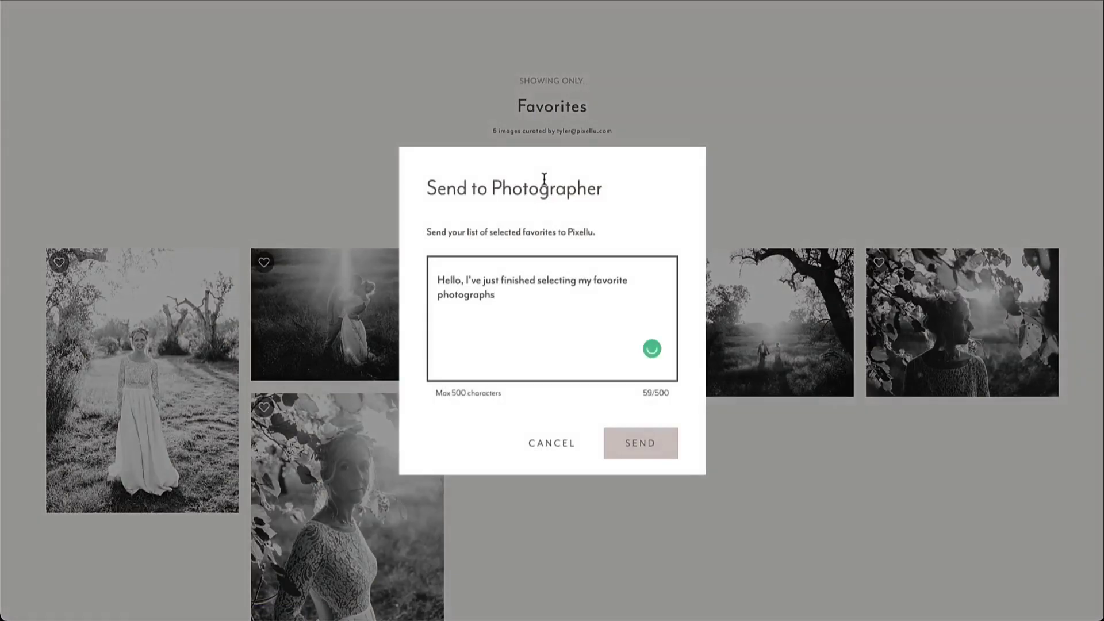
click(640, 442)
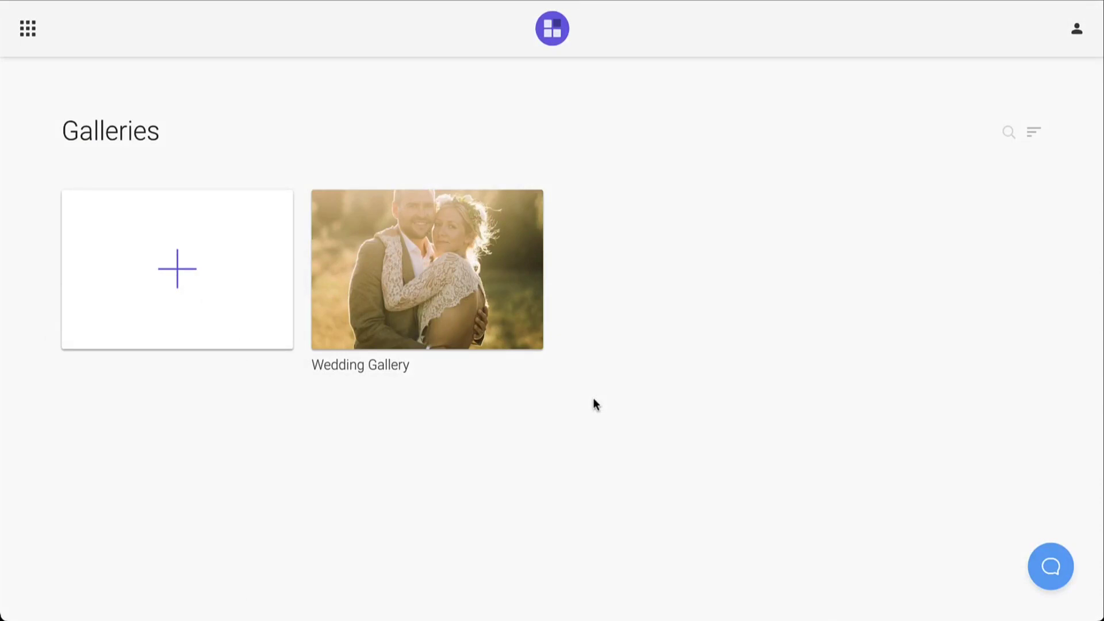
mouse_move(426, 269)
click(528, 333)
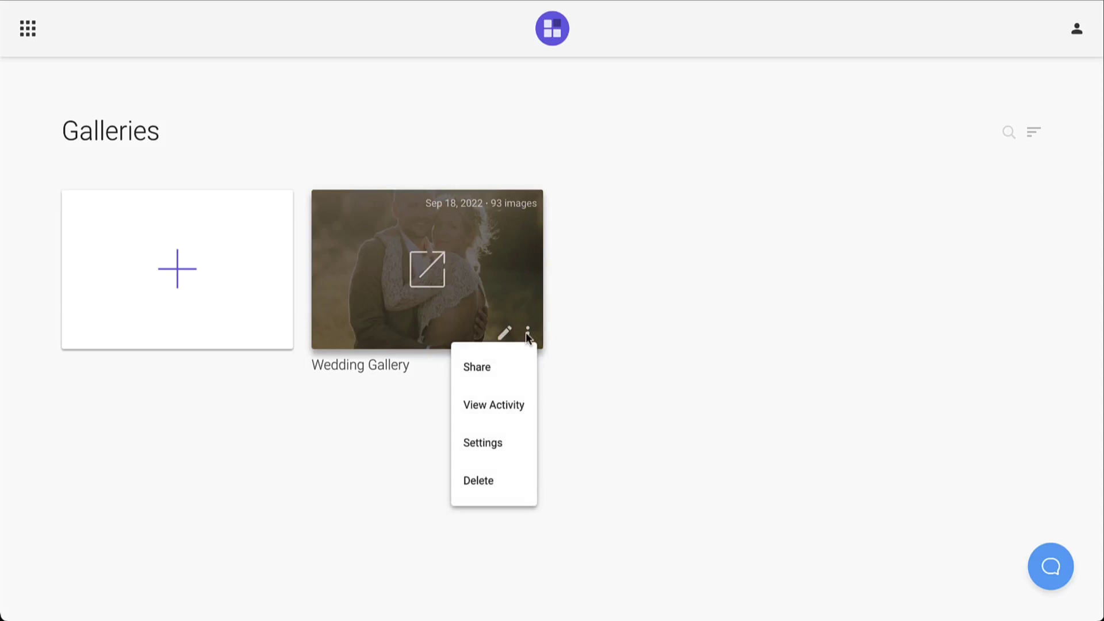
click(509, 402)
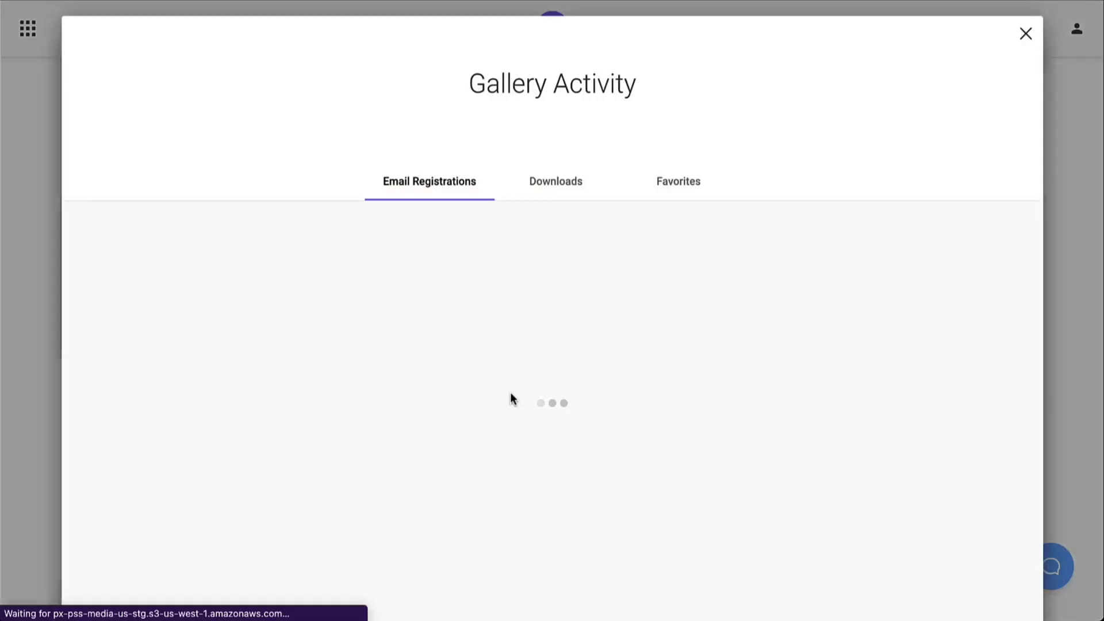
click(559, 184)
click(680, 184)
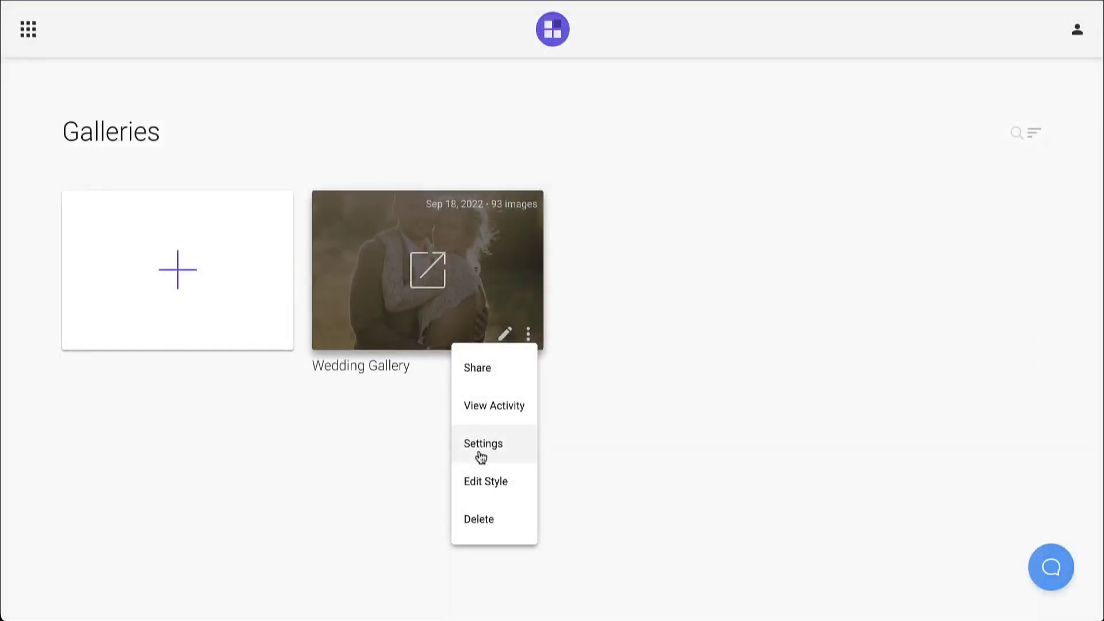
click(481, 450)
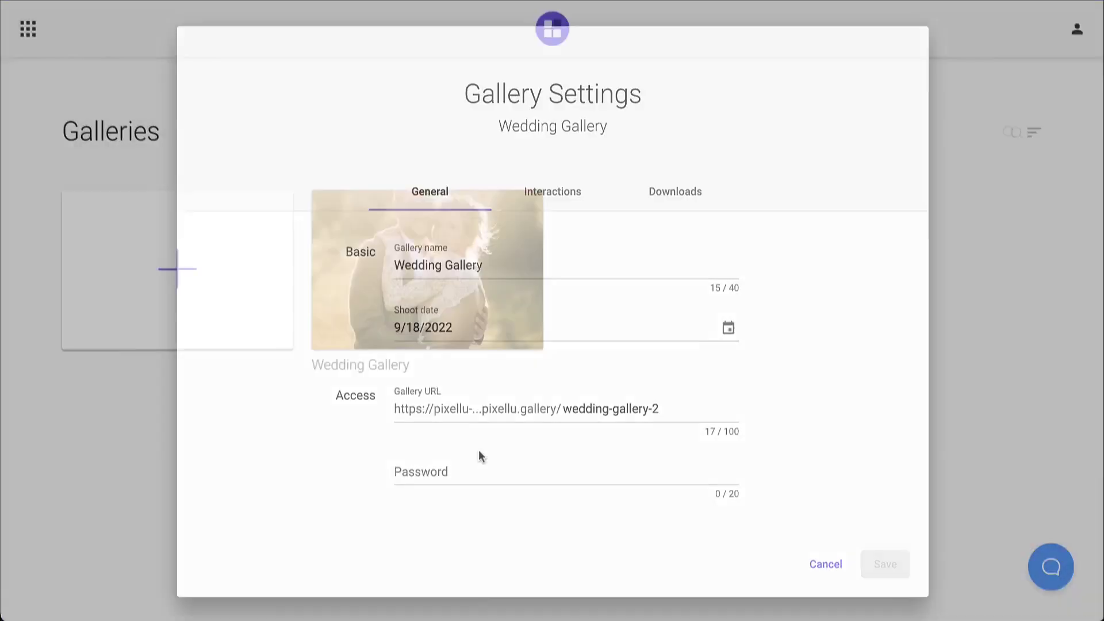